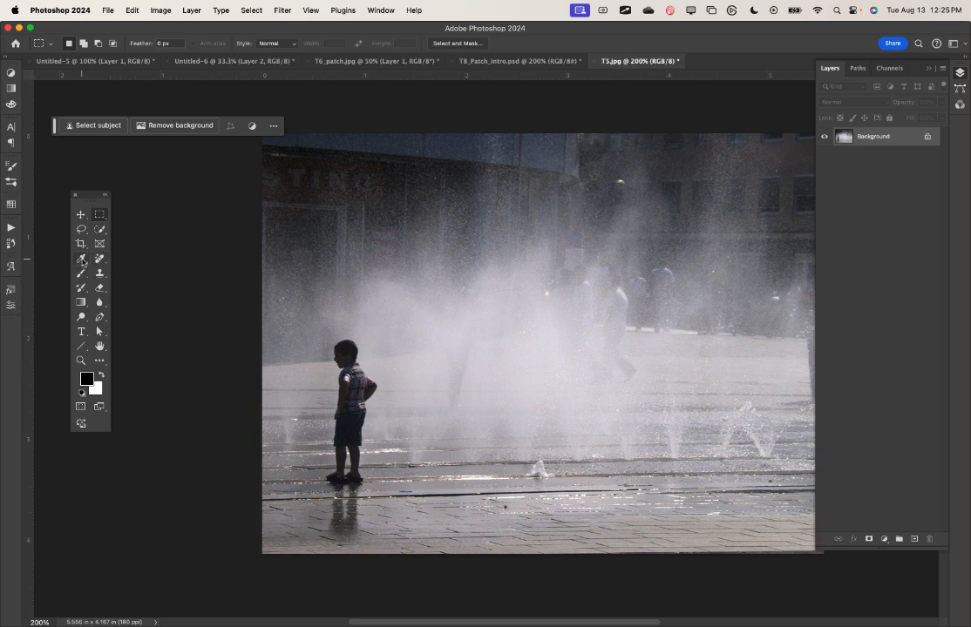
- Paint over the boy and his reflection with the Selection Brush, and remove them using Generative Fill without a prompt
click(81, 229)
right_click(81, 229)
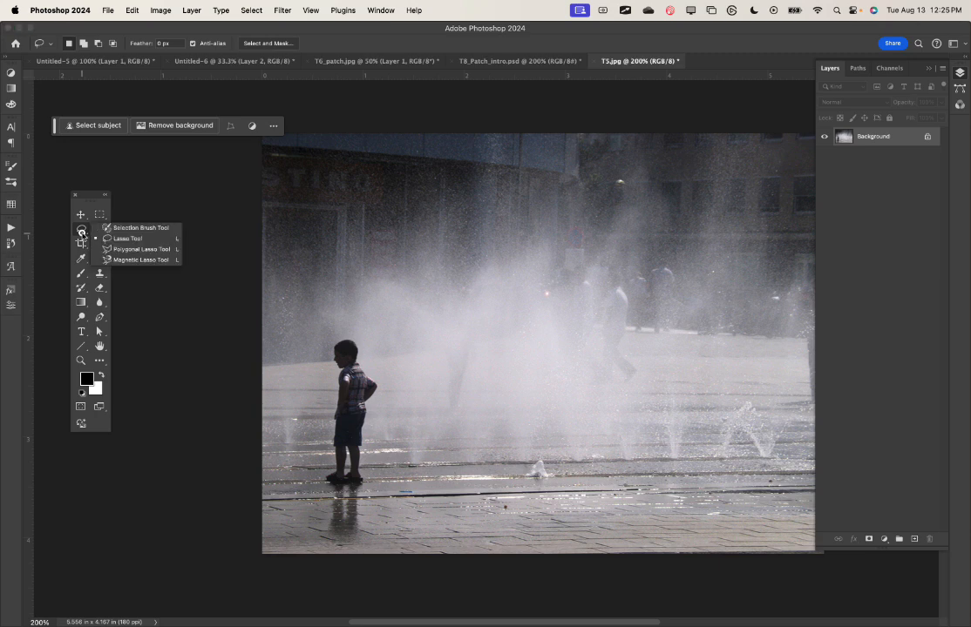
click(120, 226)
key(x)
mouse_move(334, 353)
mouse_down()
mouse_move(366, 389)
mouse_move(337, 464)
mouse_move(349, 480)
mouse_move(343, 519)
mouse_up()
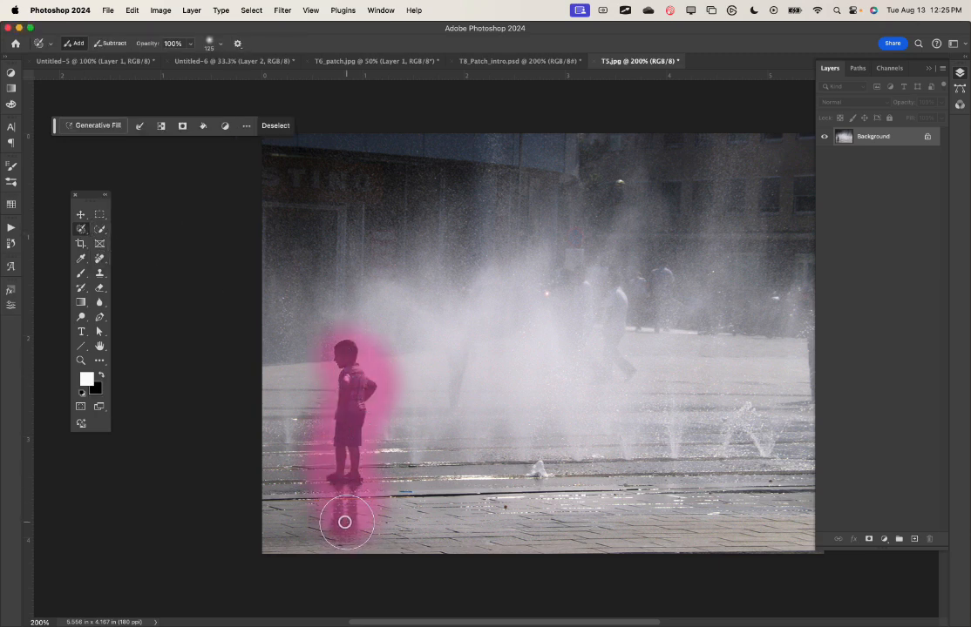
click(96, 126)
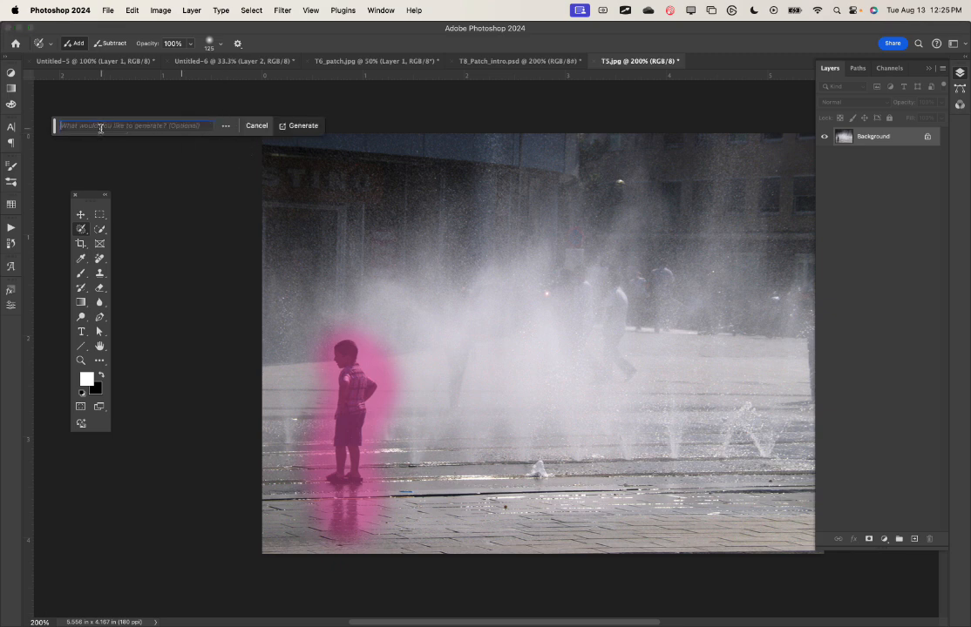
click(305, 126)
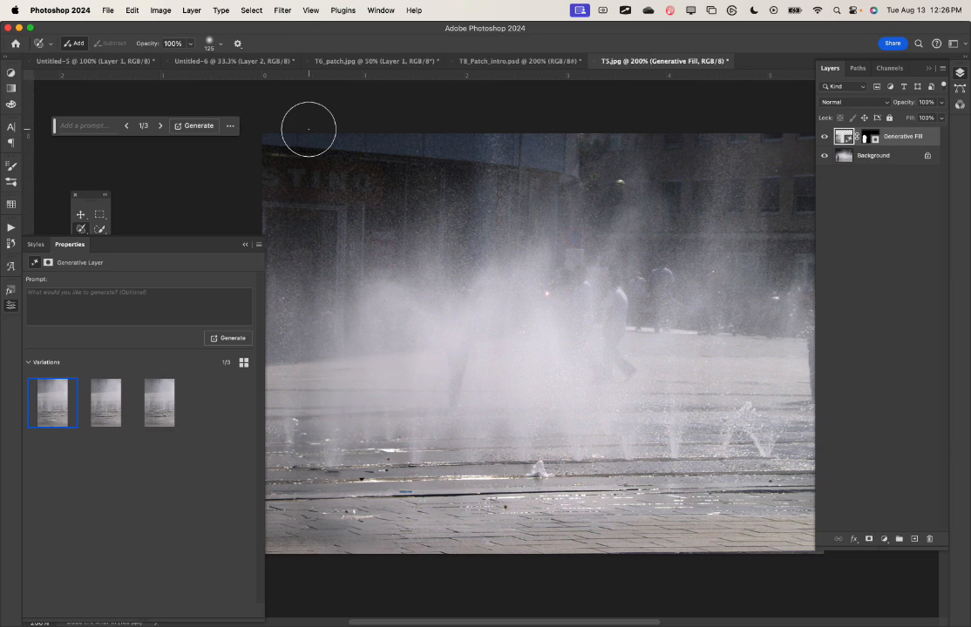
- In T8_Patch_intro.psd, brush a selection over the man and child and remove them using Generative Fill without a prompt
click(504, 61)
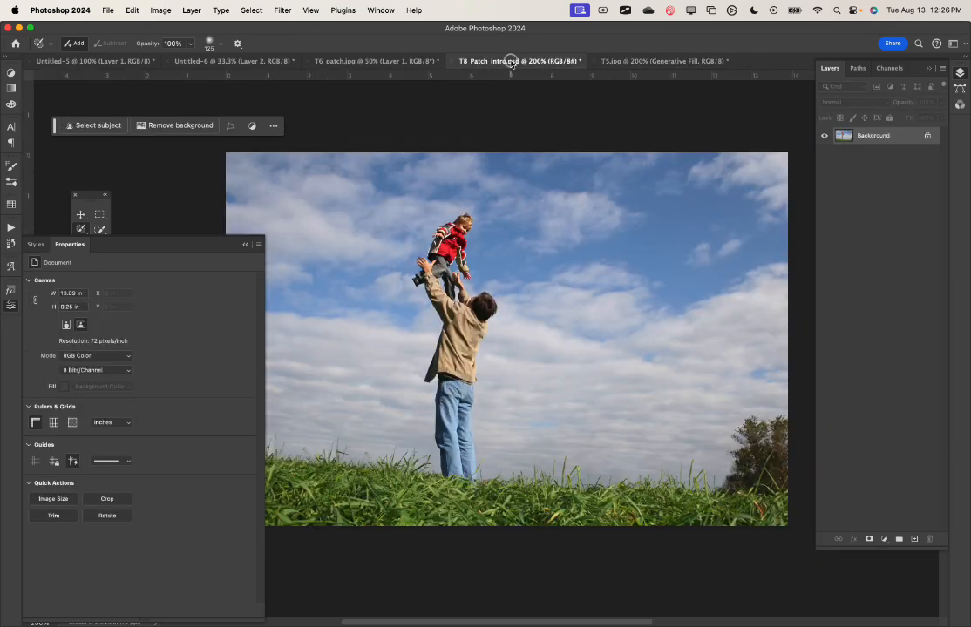
mouse_move(455, 218)
mouse_down()
mouse_move(418, 277)
mouse_move(434, 297)
mouse_move(450, 249)
mouse_move(477, 307)
mouse_move(447, 345)
mouse_move(471, 357)
mouse_move(442, 370)
mouse_move(463, 421)
mouse_move(454, 452)
mouse_up()
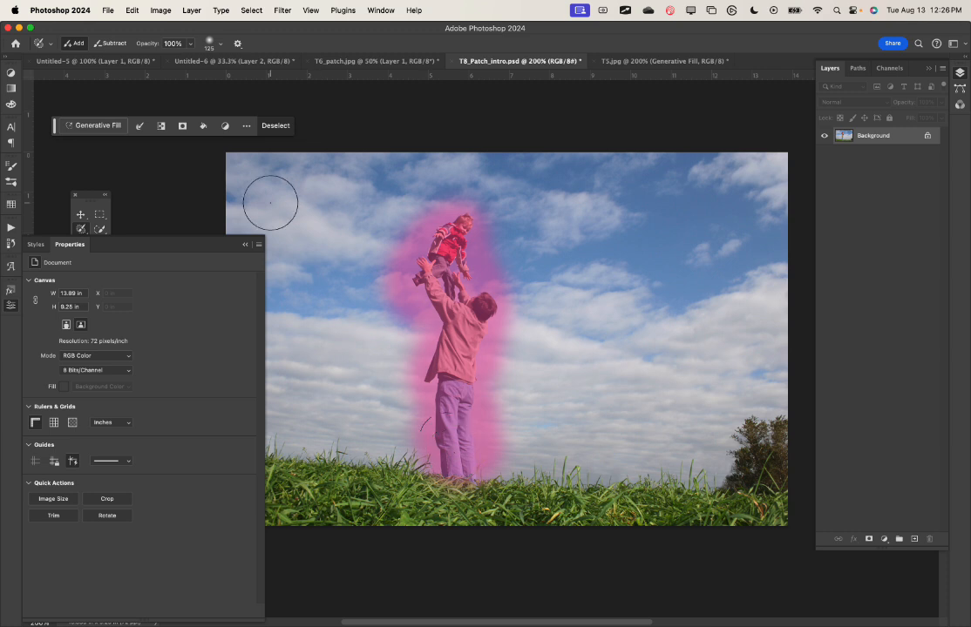
click(93, 126)
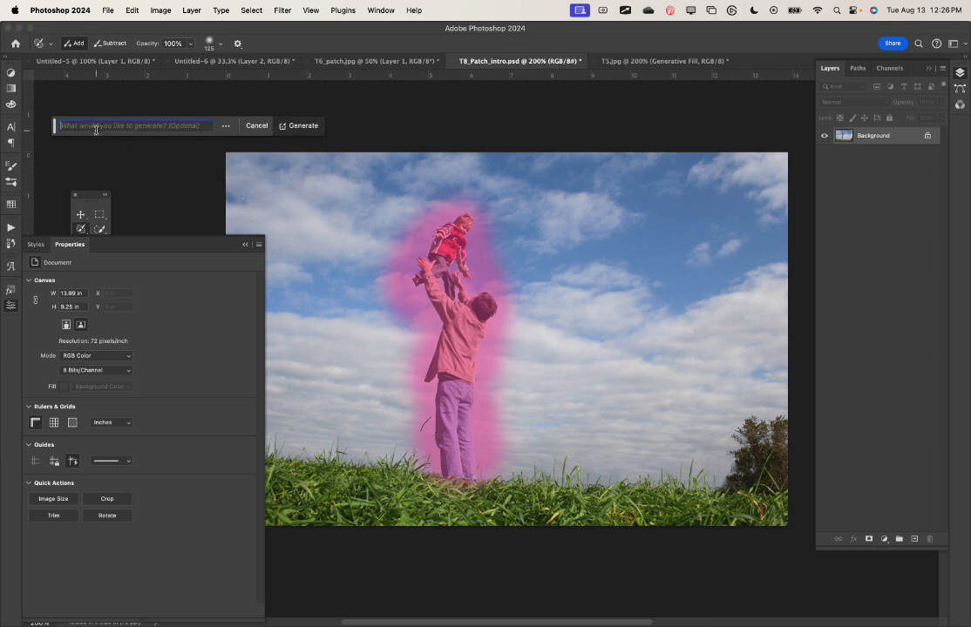
click(300, 127)
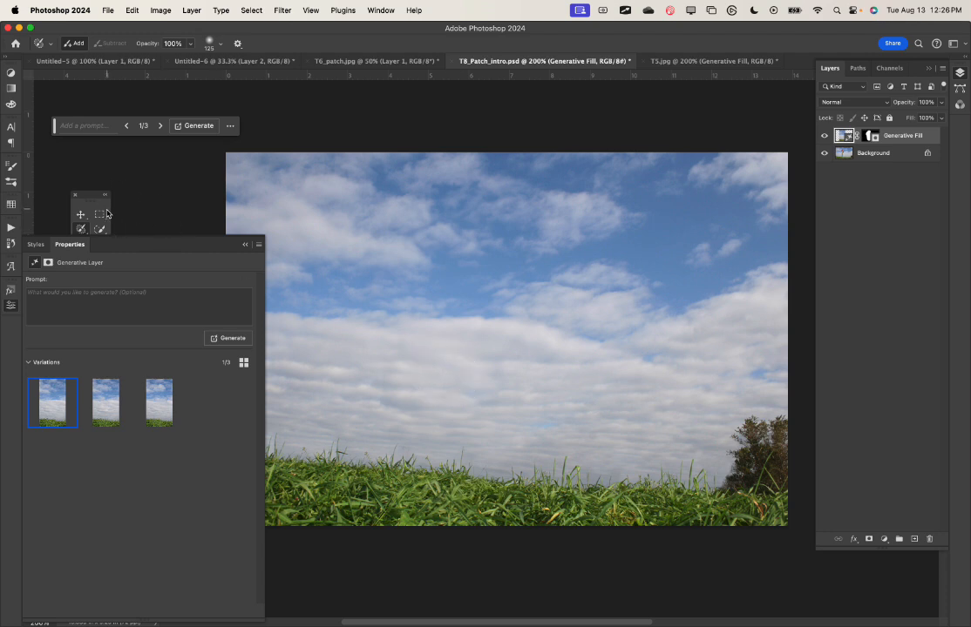
- Brush a selection across the upper-left sky and fill it generatively with the prompt "flock of birds"
mouse_move(234, 201)
mouse_down()
mouse_move(380, 226)
mouse_move(539, 234)
mouse_up()
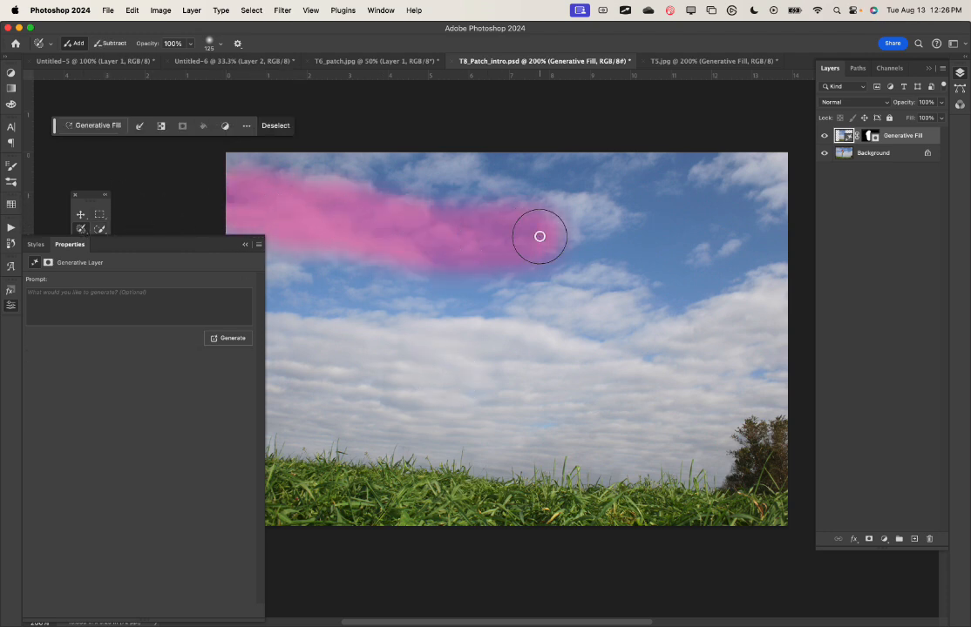
click(94, 125)
text(flo)
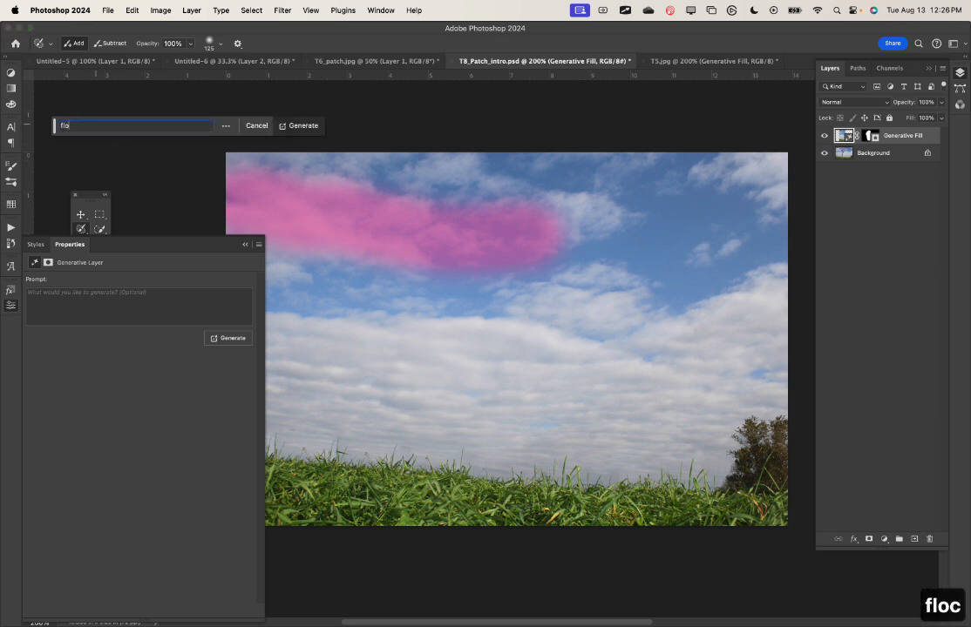
text(ck of bi)
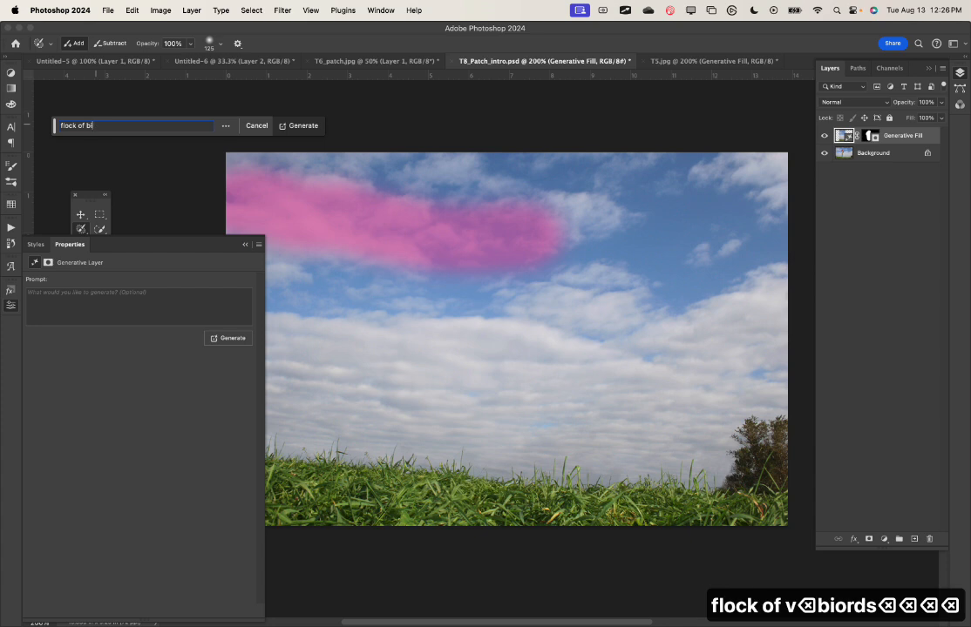
text(ords)
click(297, 124)
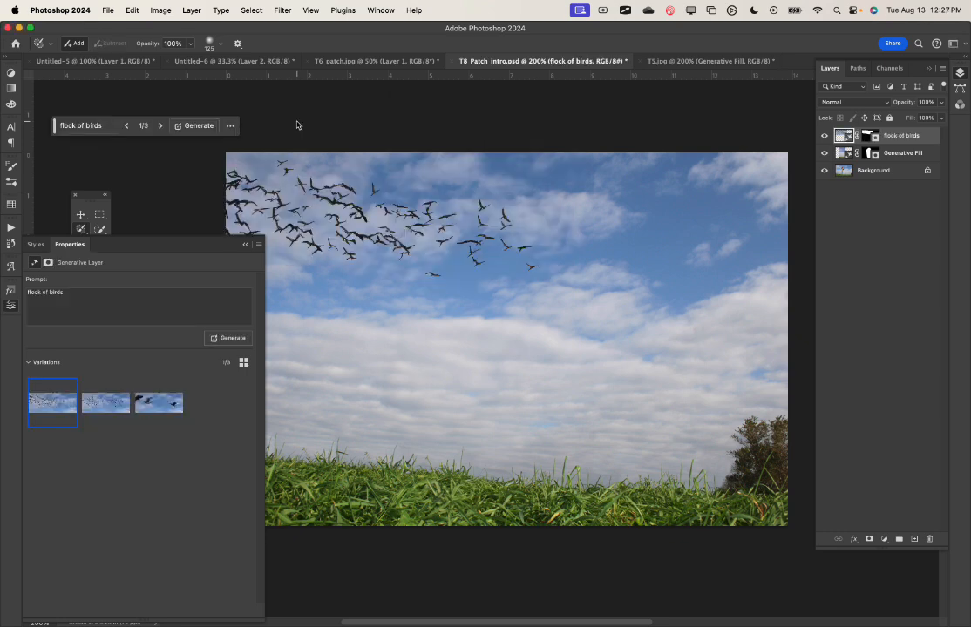
- Compare the generated bird variations and keep the second one
click(85, 406)
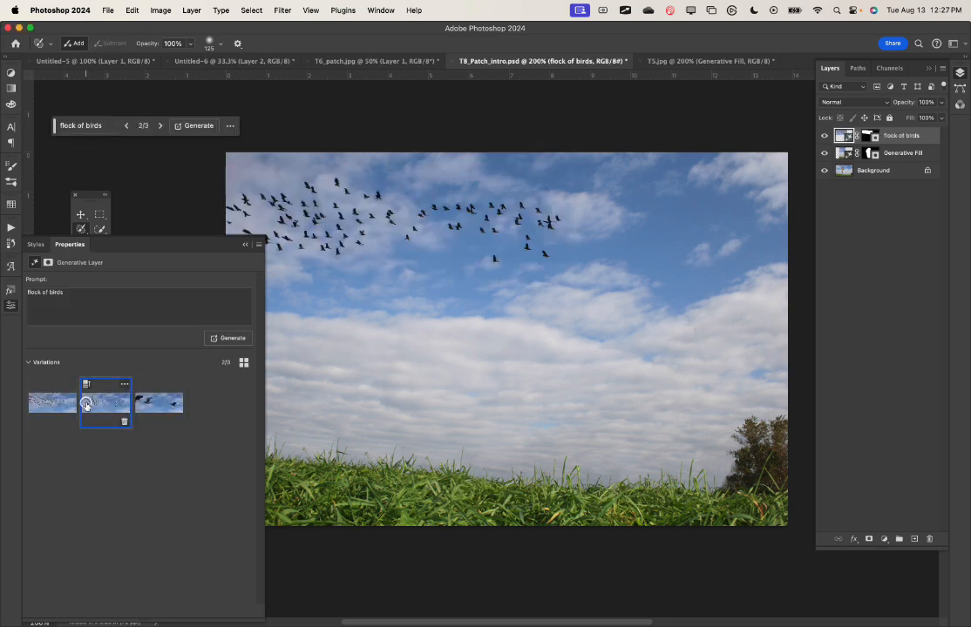
click(169, 414)
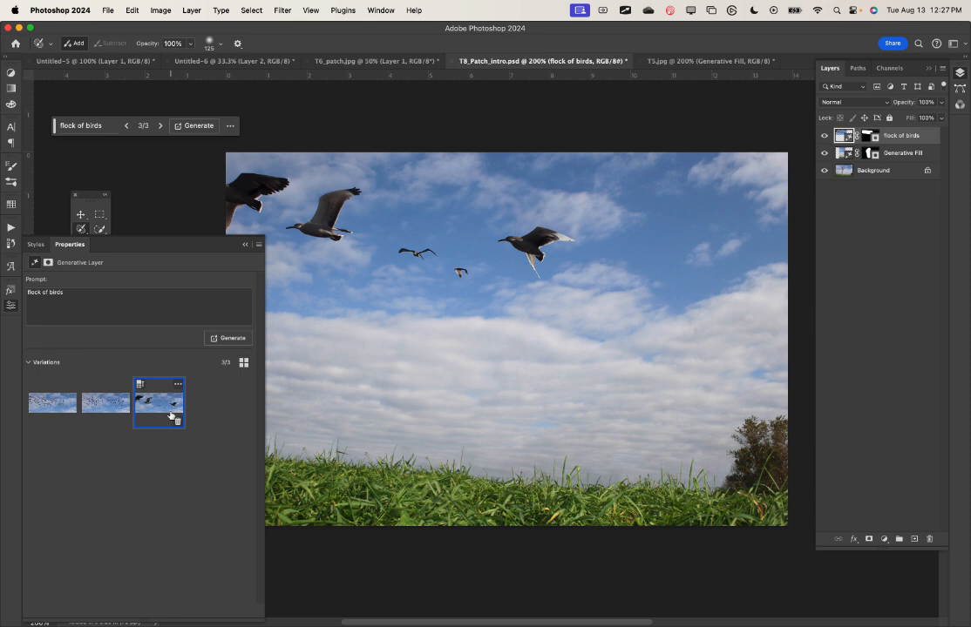
click(108, 405)
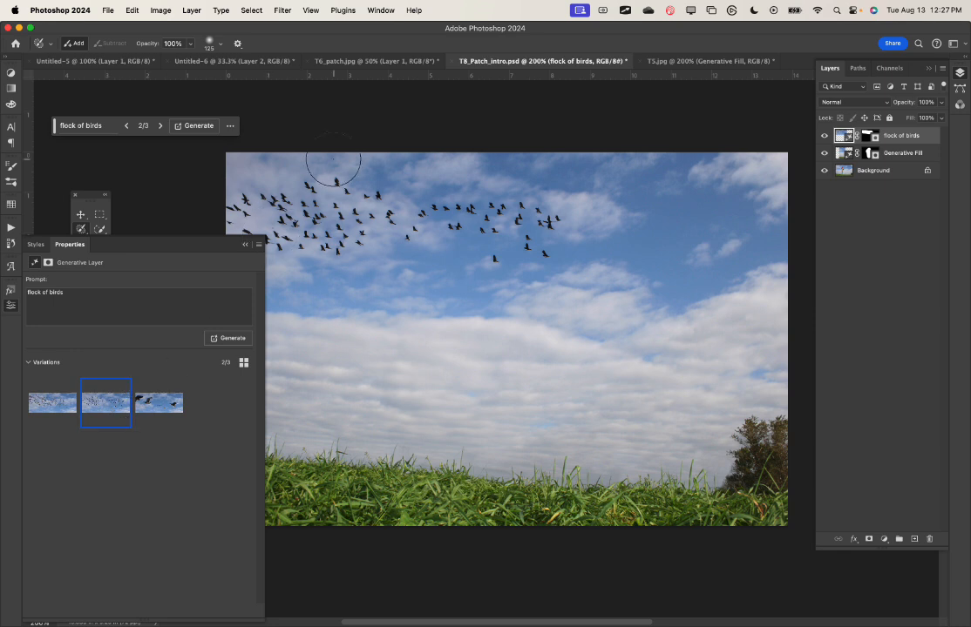
- In T6_patch.jpg, marquee about 30.4 × 19.8 in just inside the photo, invert the selection, and extend the image with promptless Generative Fill
click(349, 61)
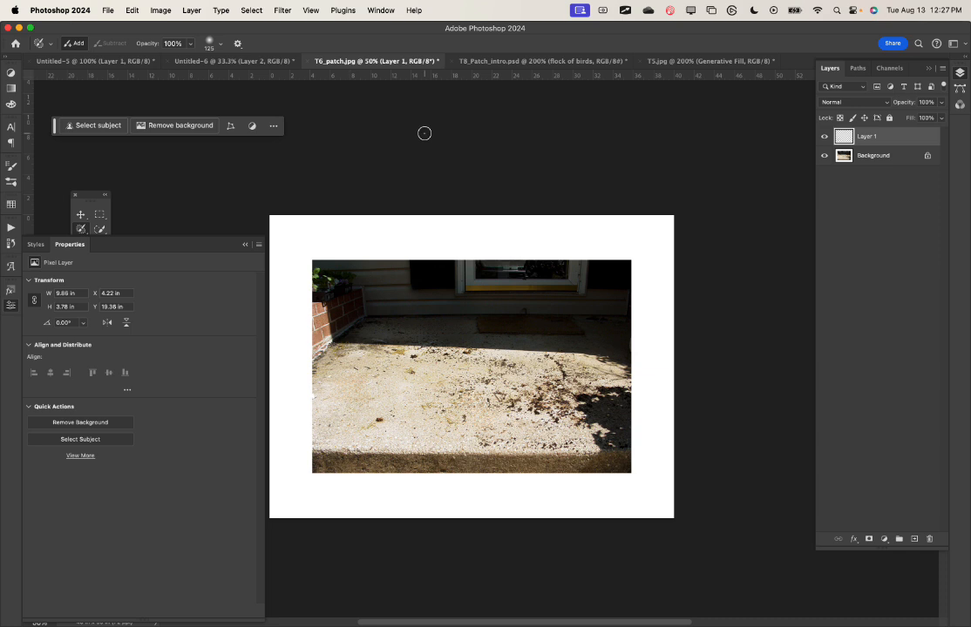
key(v)
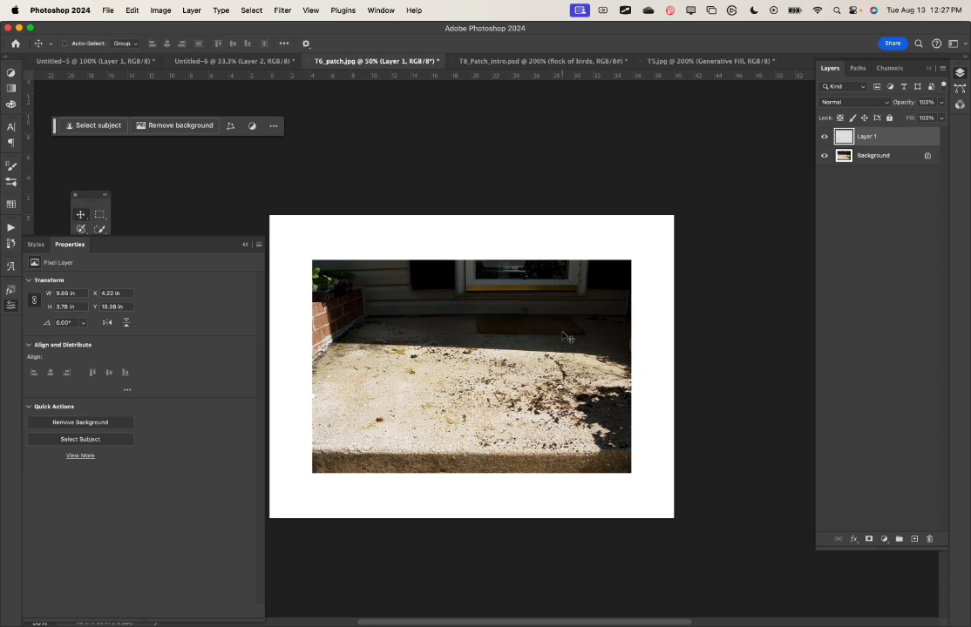
key(m)
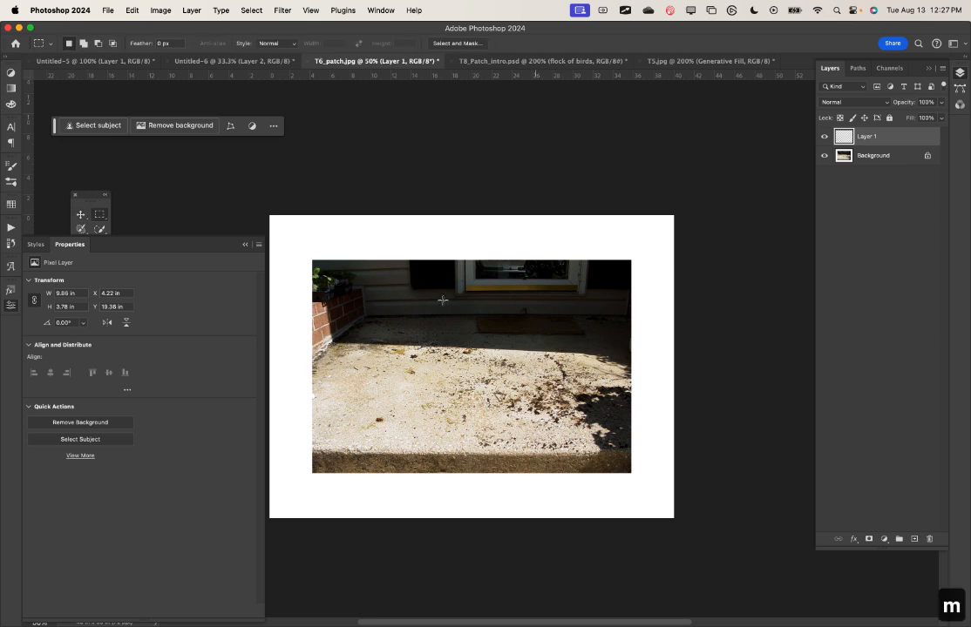
drag(318, 266, 625, 469)
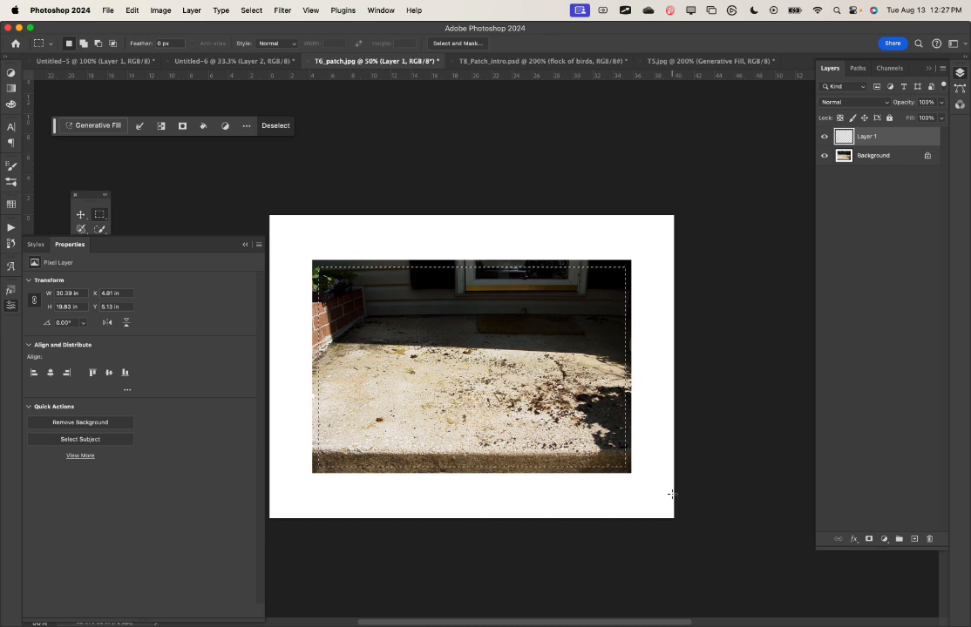
key(super+shift+i)
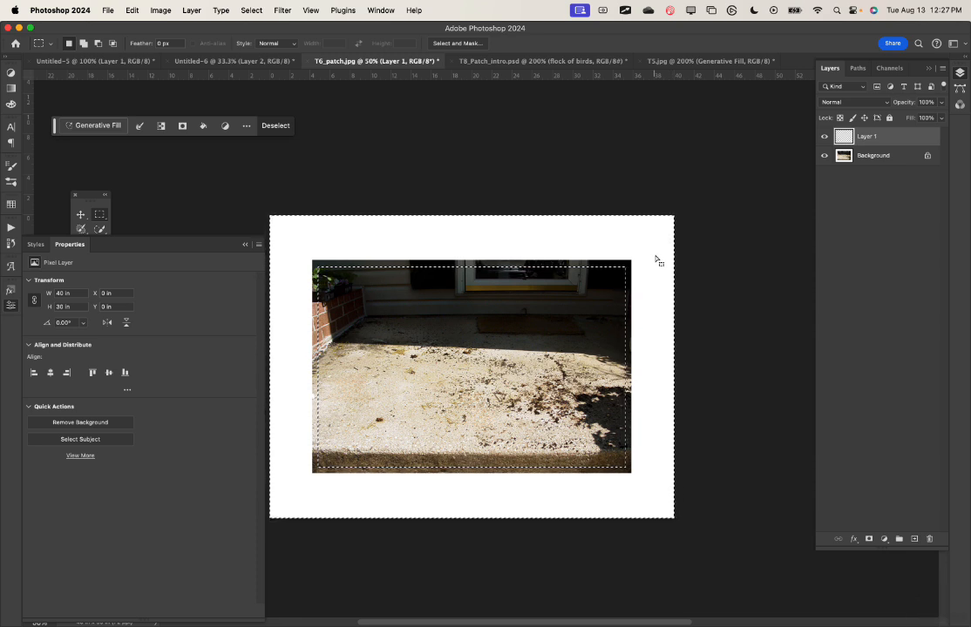
click(97, 125)
click(287, 126)
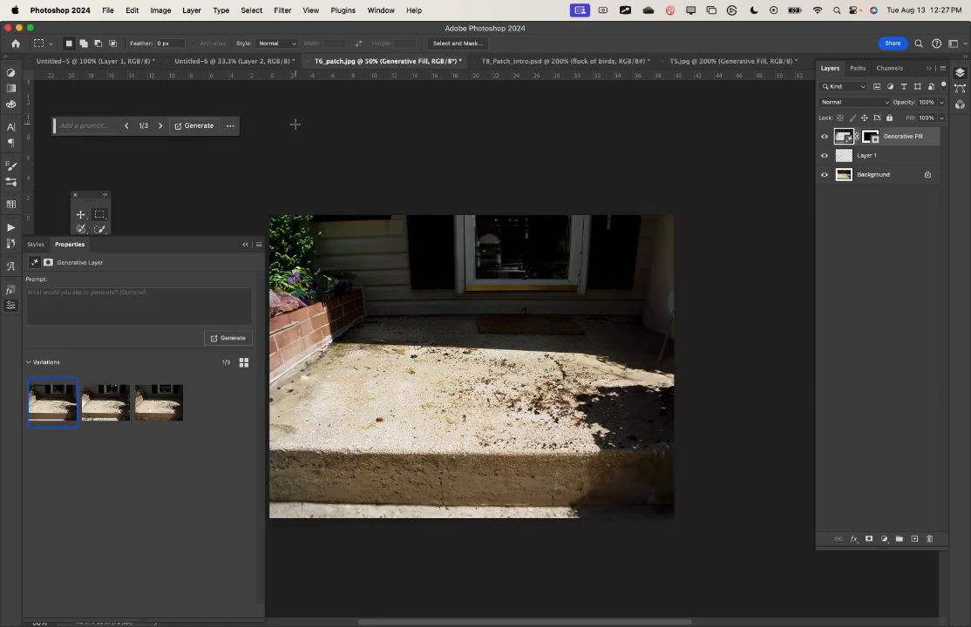
- Compare the three variations of the extended porch and keep the second one
click(112, 399)
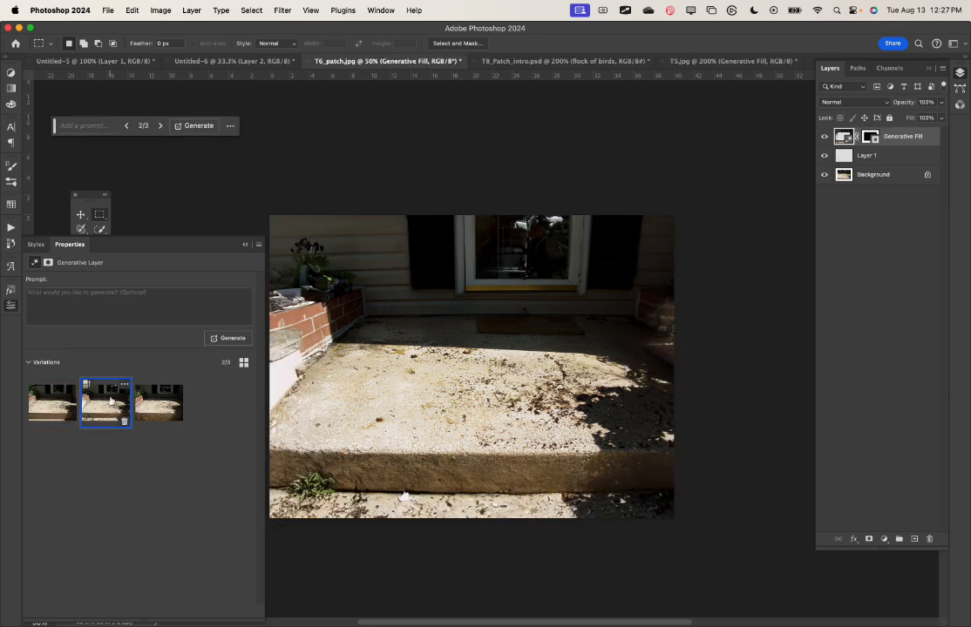
click(153, 401)
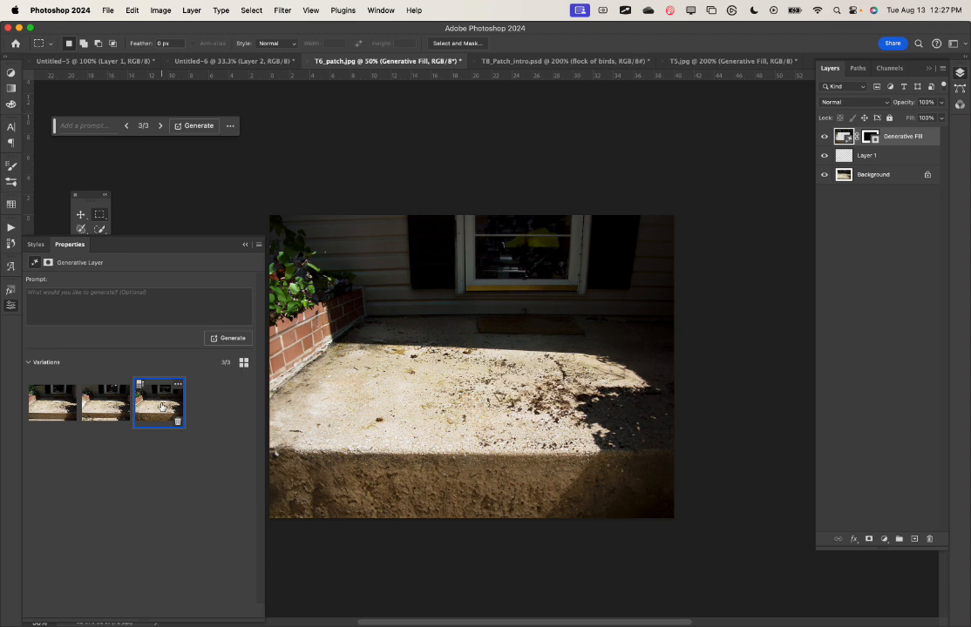
click(51, 404)
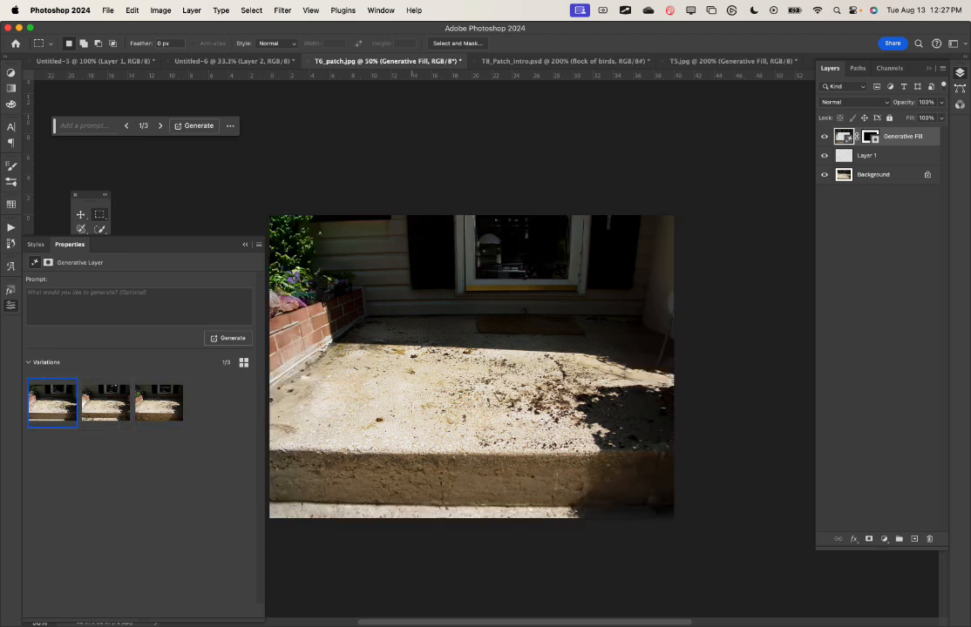
click(105, 406)
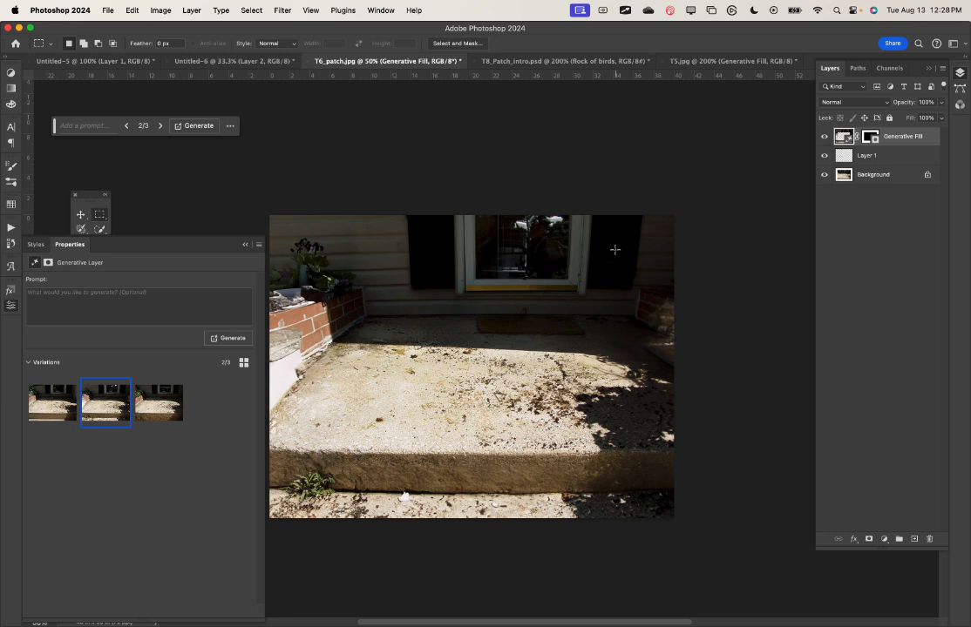
- In Untitled-6, select the blank strip with a slight overlap onto the street photo and extend the scene using promptless Generative Fill
click(201, 61)
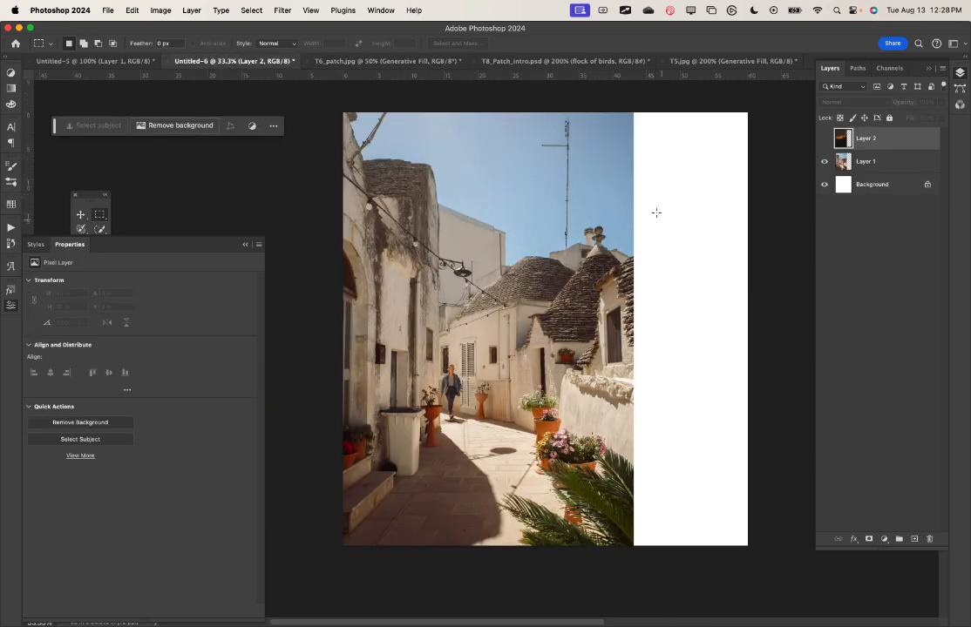
drag(619, 108, 782, 582)
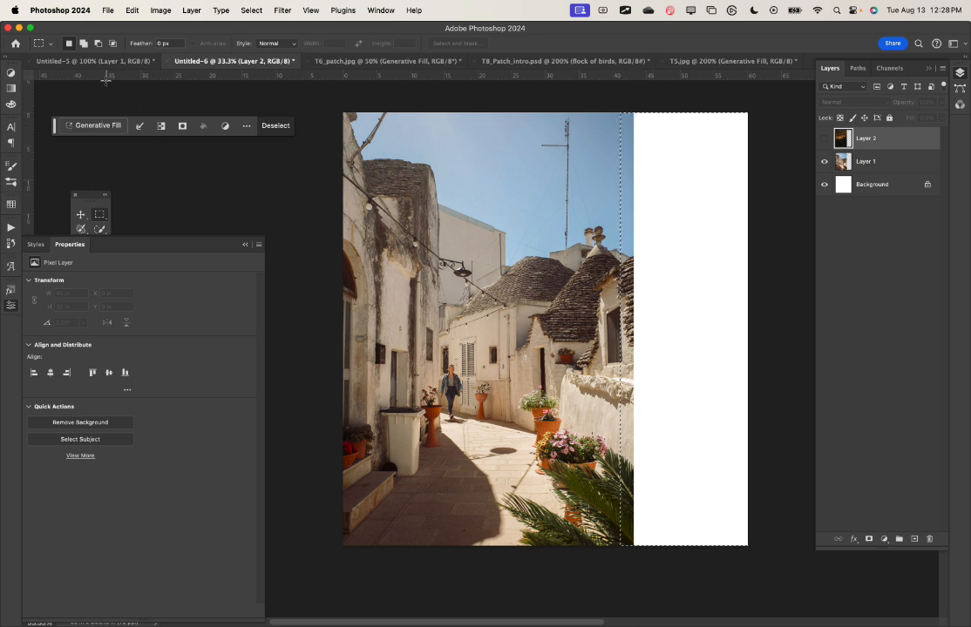
click(87, 125)
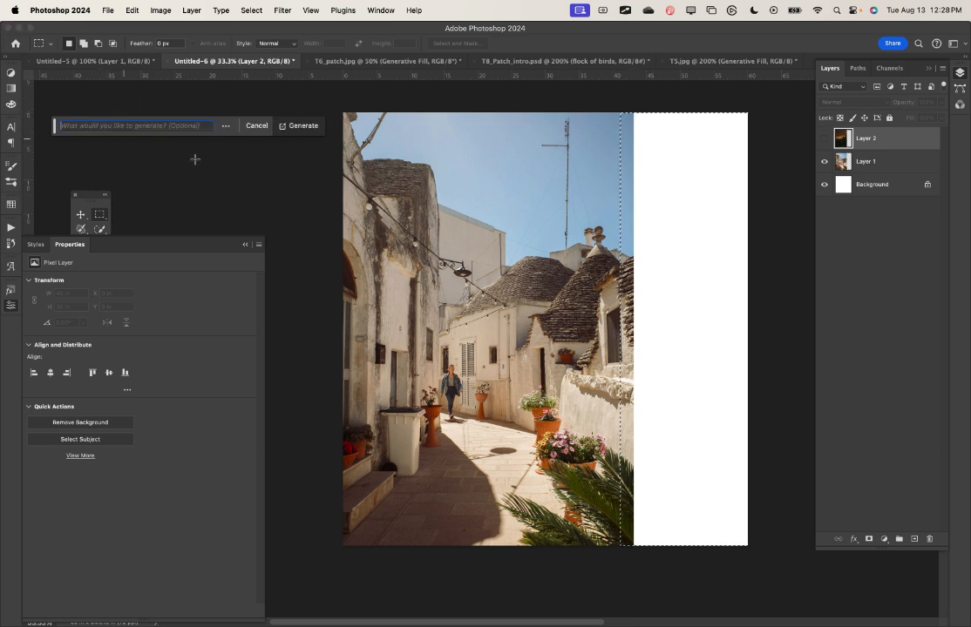
click(304, 126)
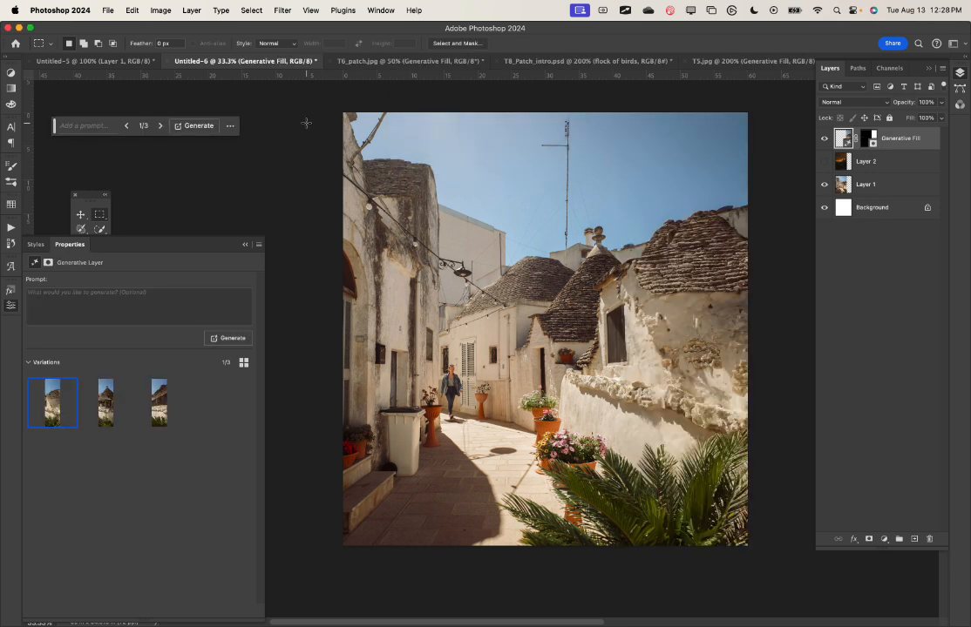
- Review the variations of the extended street scene and generate another set of variations without a prompt
click(103, 394)
click(157, 409)
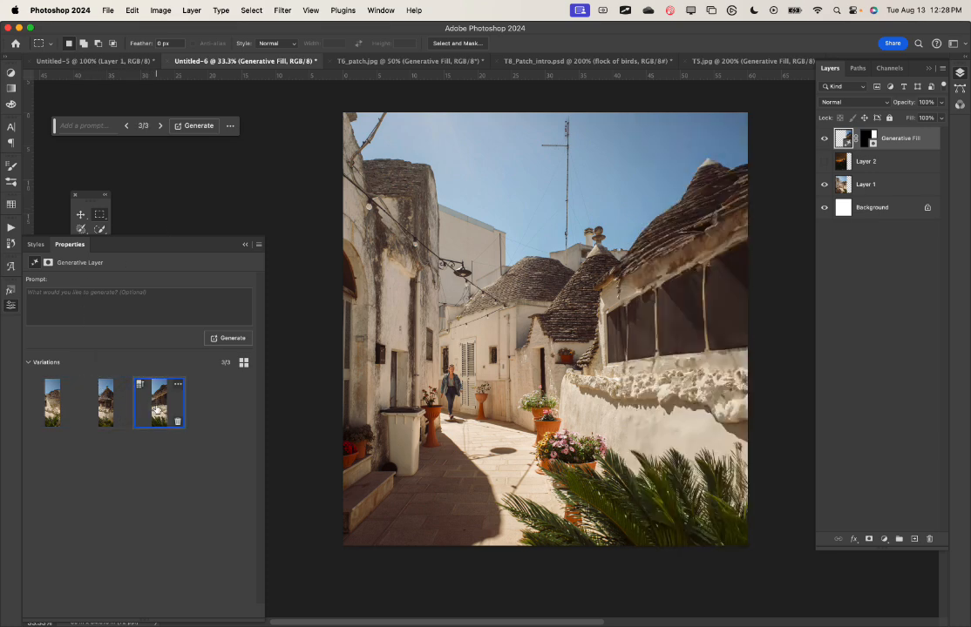
click(103, 402)
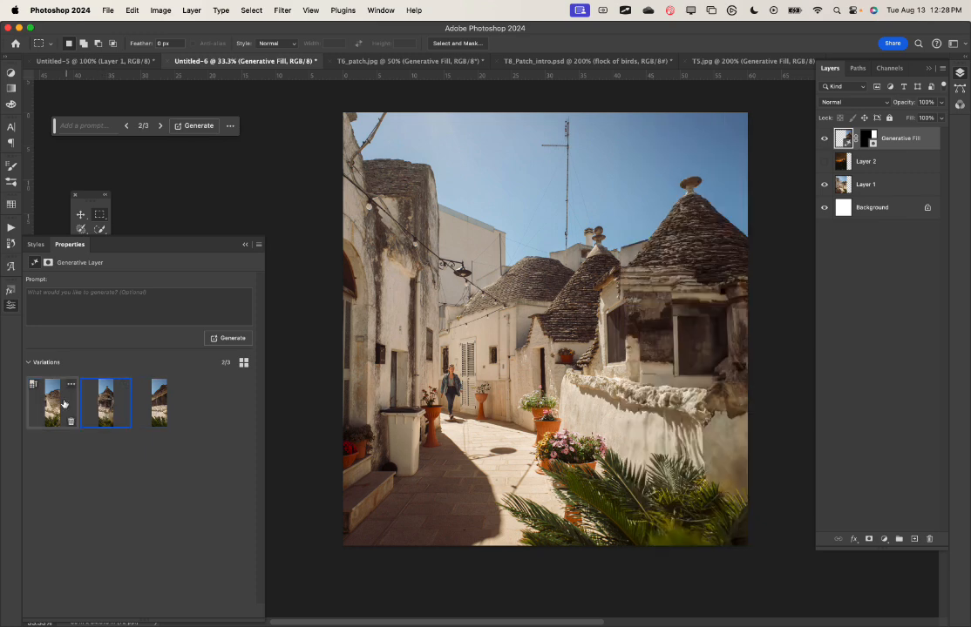
click(50, 402)
click(218, 338)
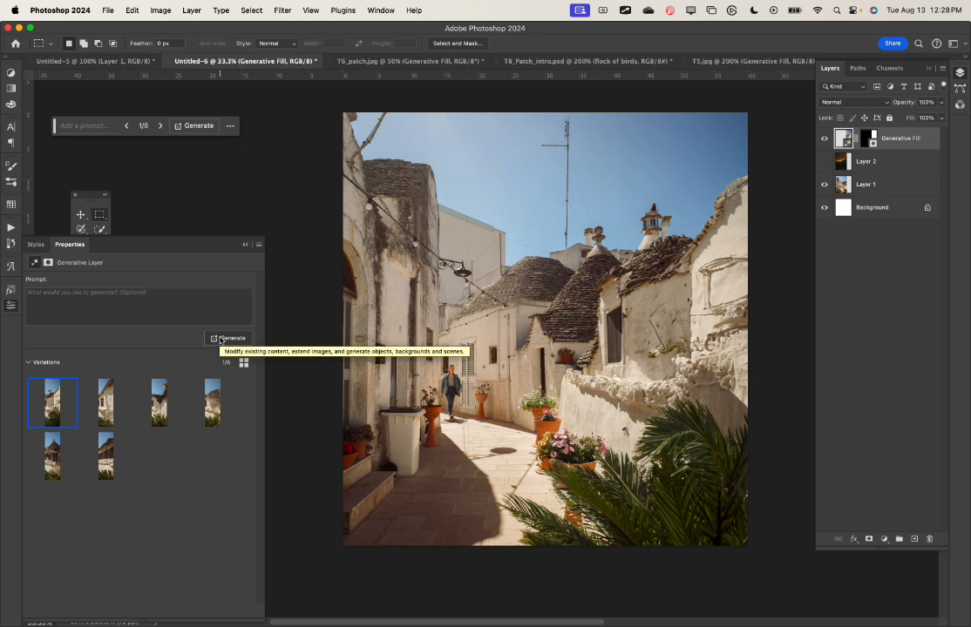
- Apply the second variation of the street extension and examine its generated windows and stone wall at 100% zoom
click(111, 400)
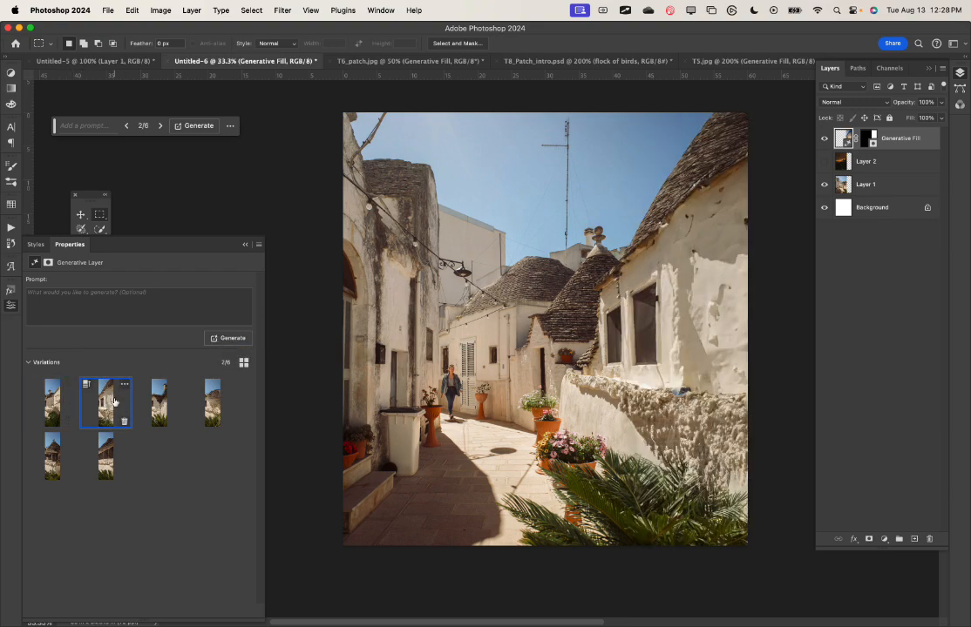
key(super+equal)
key(super+equal)
key(super+equal)
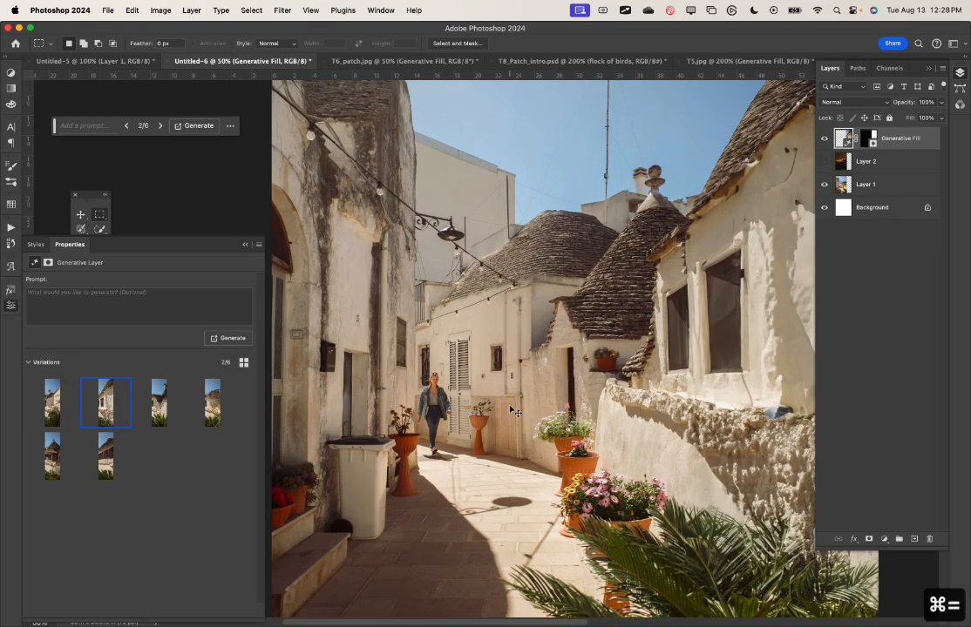
scroll(508, 405, right, 10)
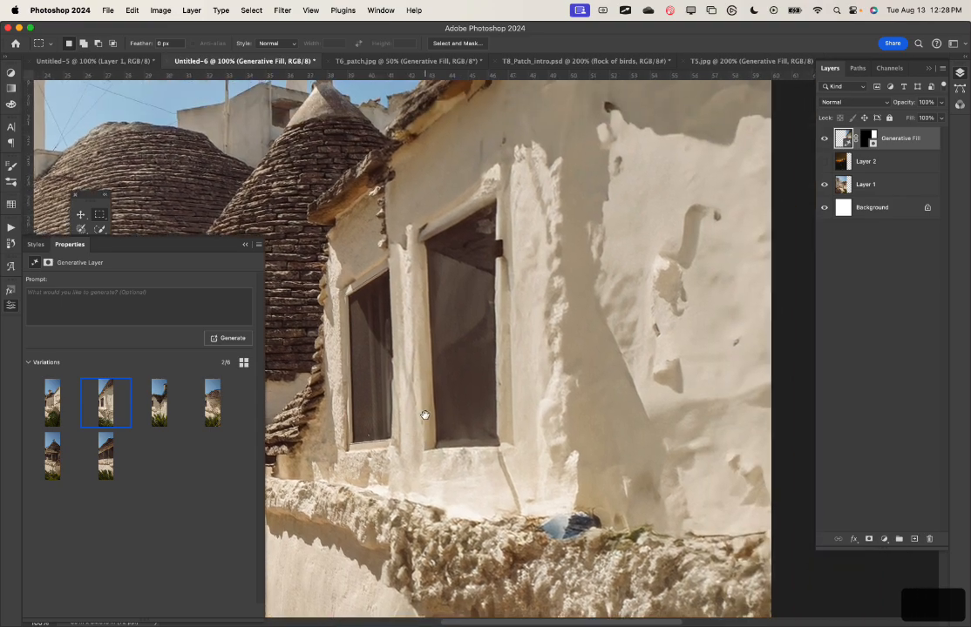
- Examine the join between the original street photo and the generated windows, across the whole scene and at 200% zoom
scroll(425, 415, left, 10)
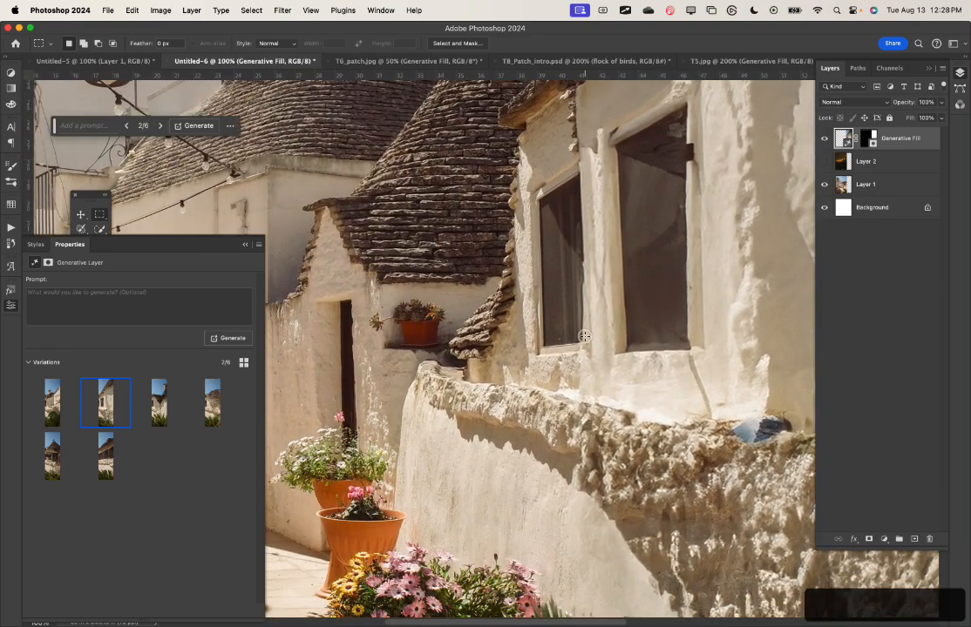
key(super+minus)
key(super+minus)
key(super+minus)
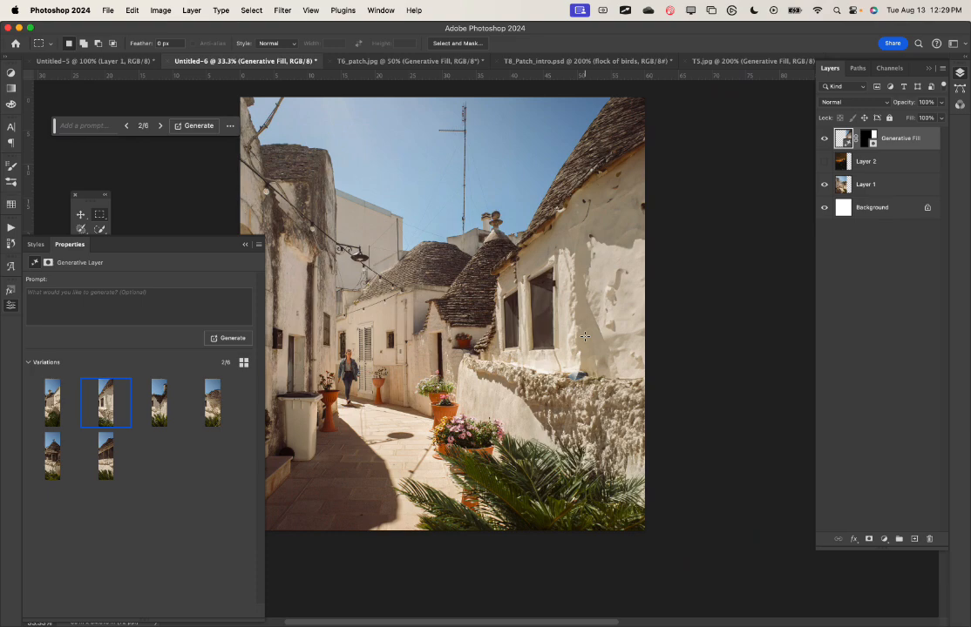
key(super+plus)
key(super+plus)
key(super+plus)
key(super+plus)
drag(626, 395, 435, 459)
drag(598, 349, 586, 430)
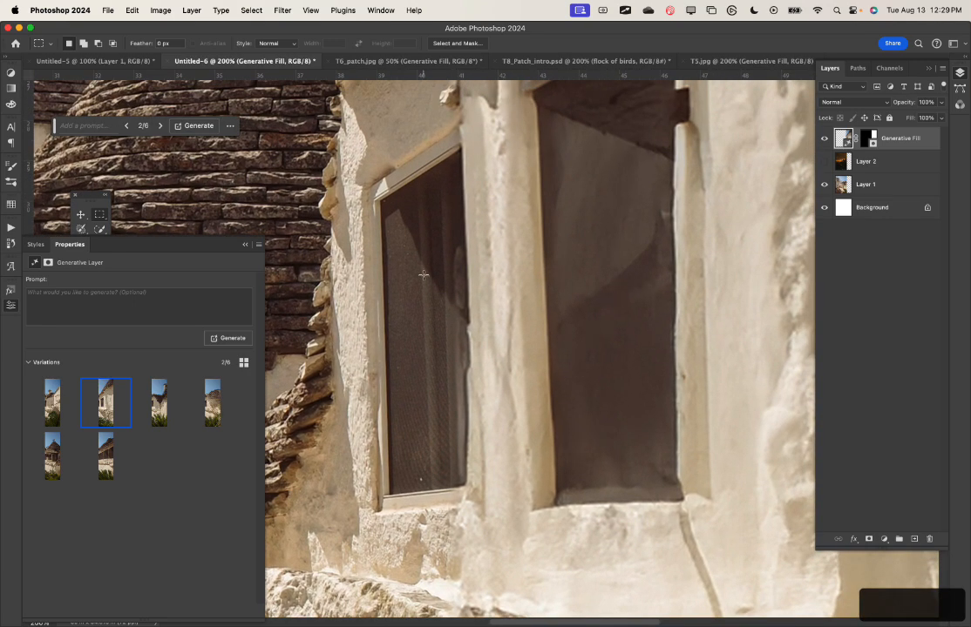
- Fit the whole street image in view, check its pixel dimensions with Image Size, and cancel the dialog
key(super+0)
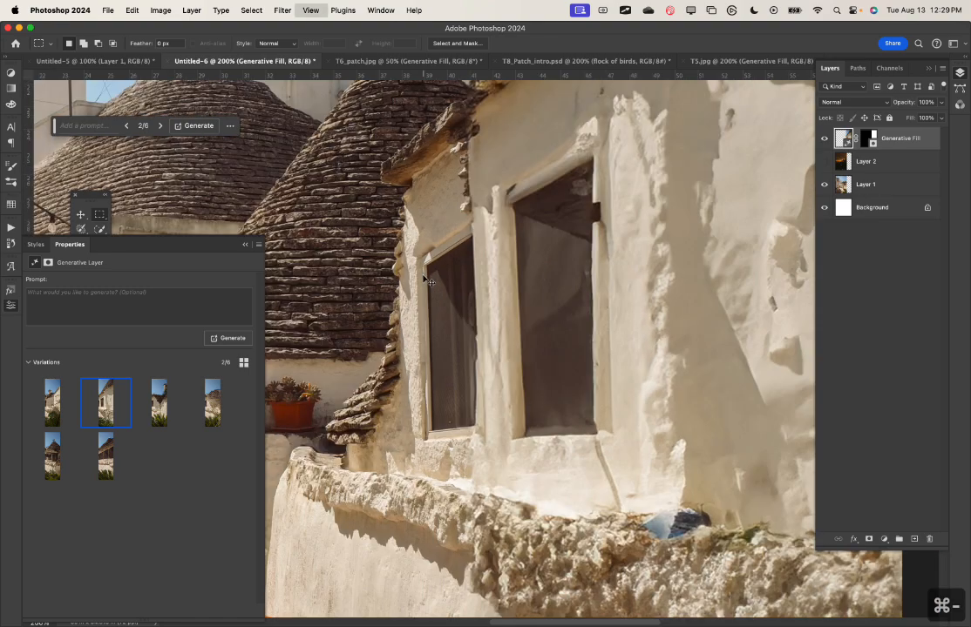
key(super+alt+i)
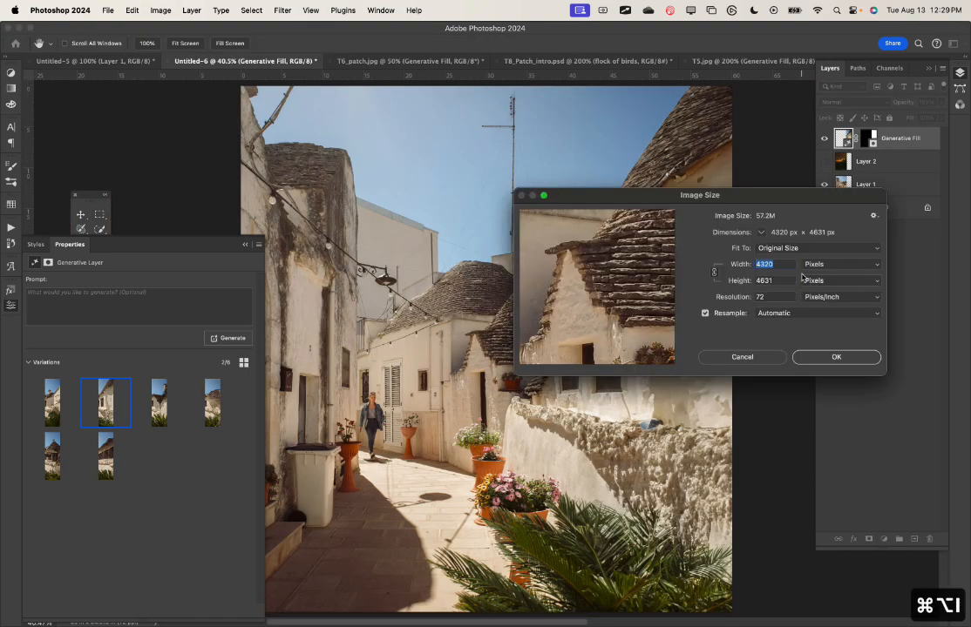
click(764, 367)
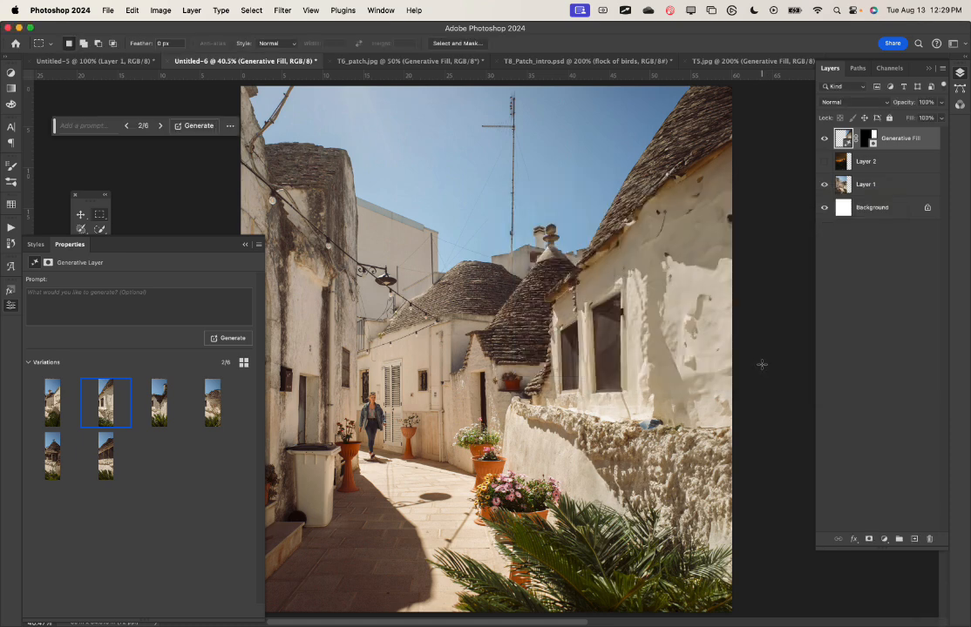